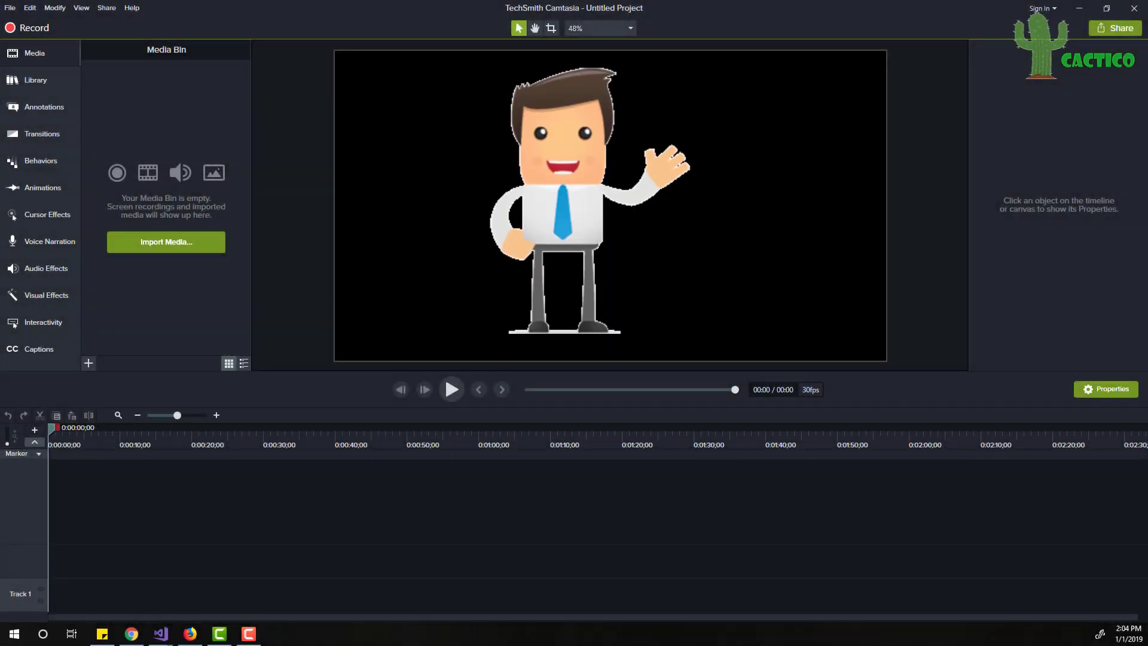
Step: Import the bedroom background PNG, walking-boy GIF and Step Floor MP3 into the media bin
{"action": "left_click", "coordinate": [104, 527]}
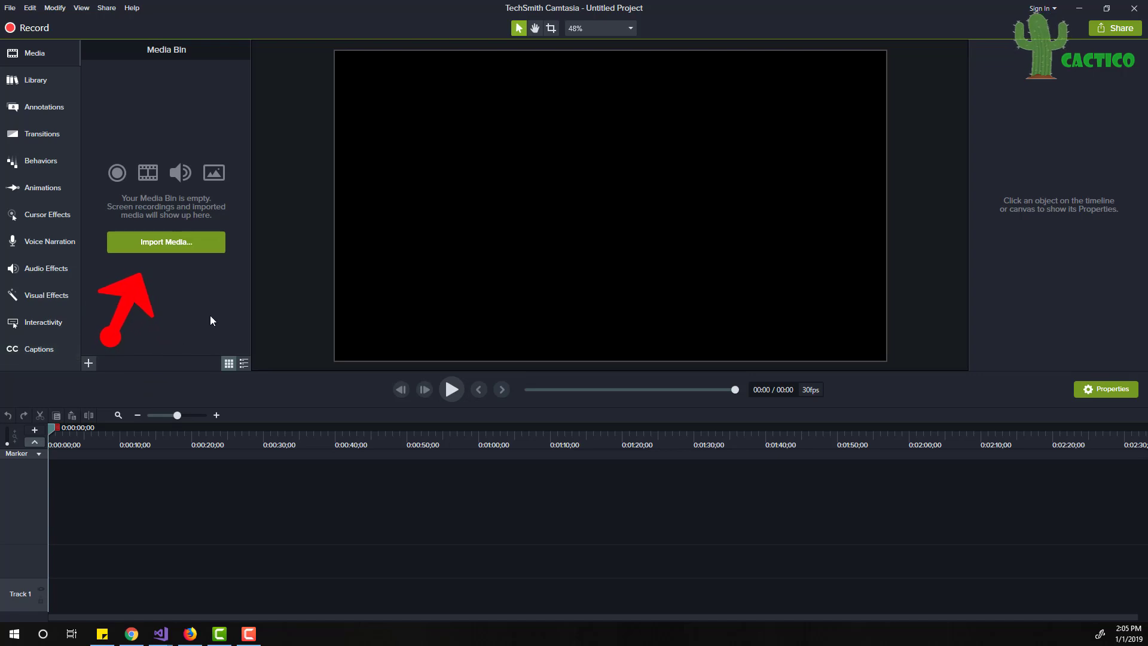
{"action": "left_click", "coordinate": [206, 252]}
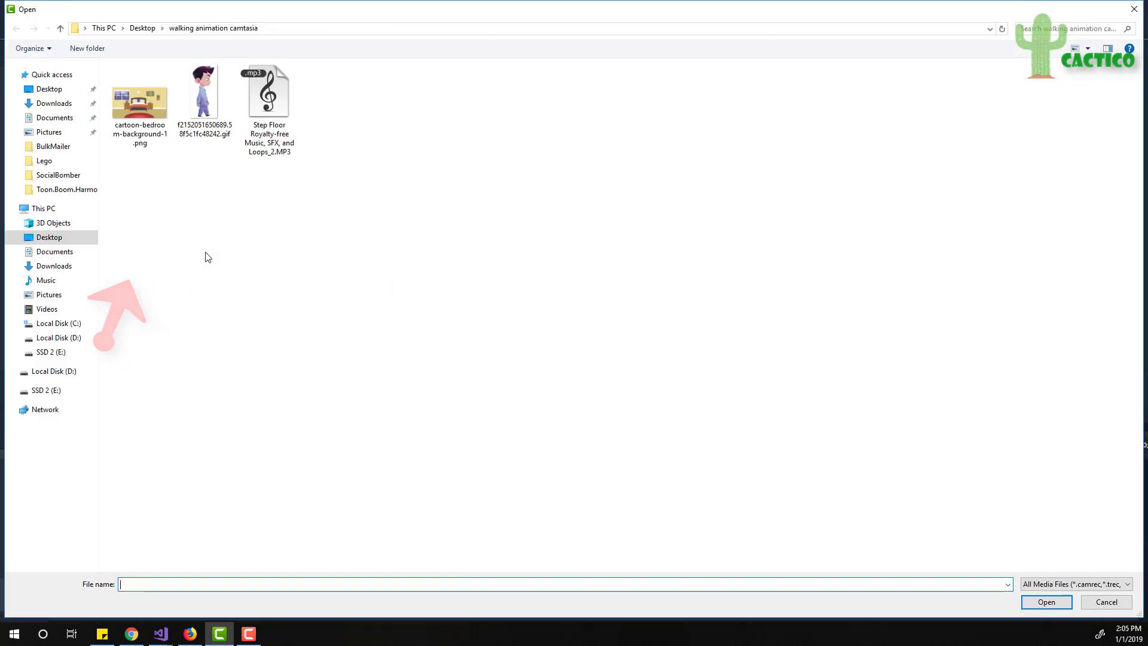
{"action": "left_click_drag", "start_coordinate": [559, 213], "coordinate": [109, 62]}
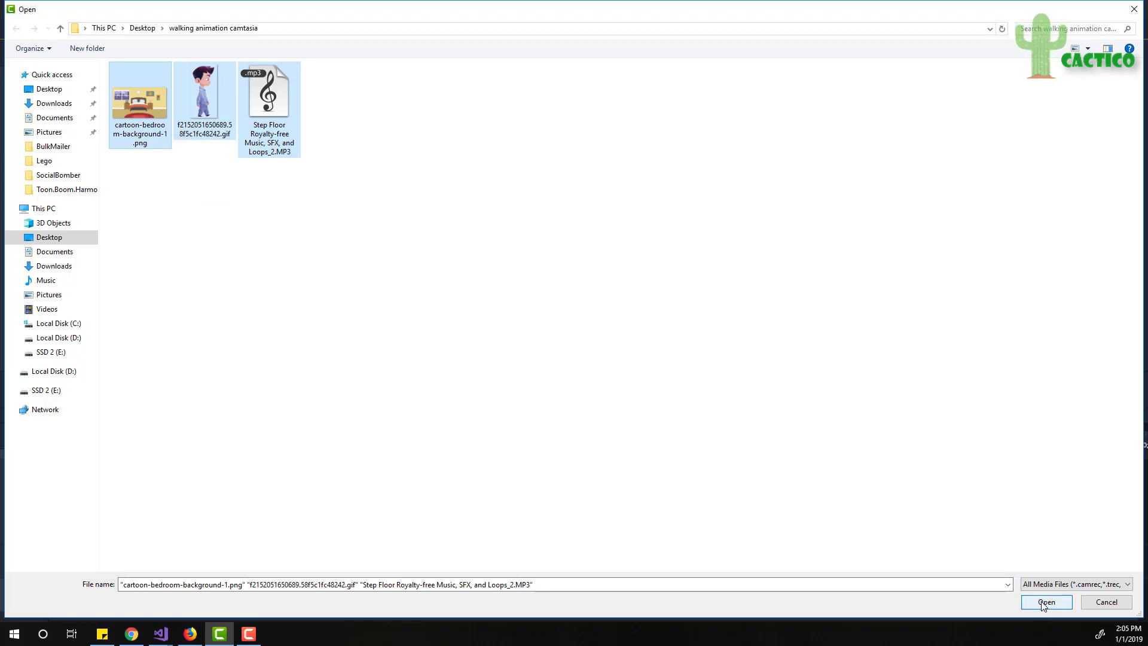
{"action": "left_click", "coordinate": [1046, 602]}
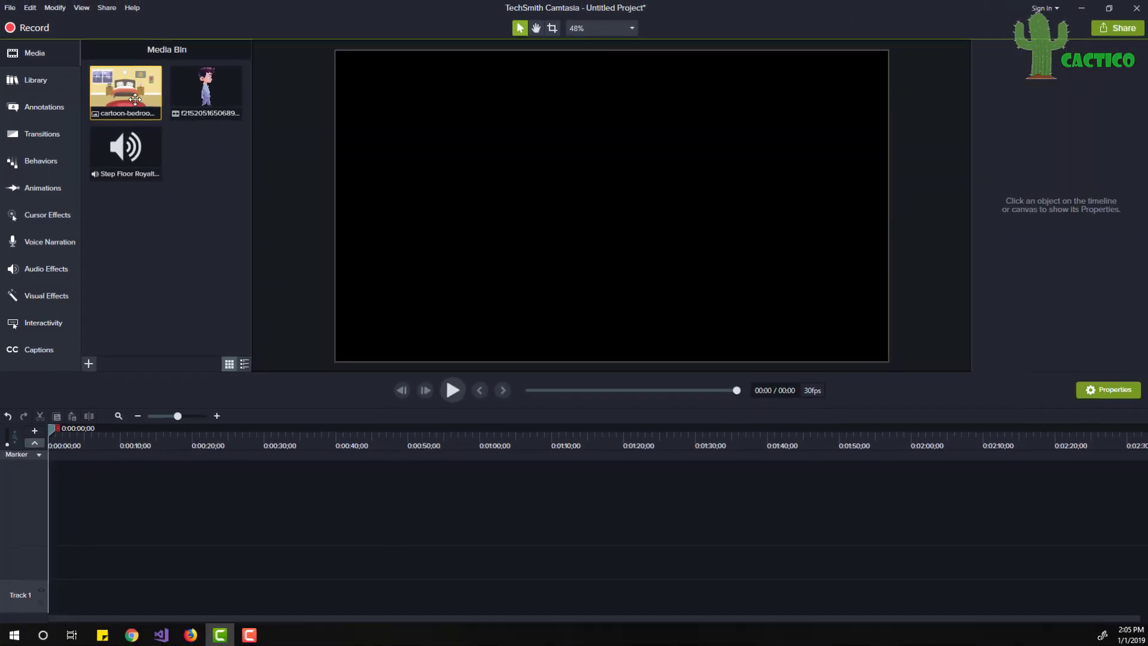
Step: Put the background on Track 1 and the boy GIF on Track 2, at lower left and 180% scale
{"action": "left_click_drag", "start_coordinate": [126, 90], "coordinate": [82, 597]}
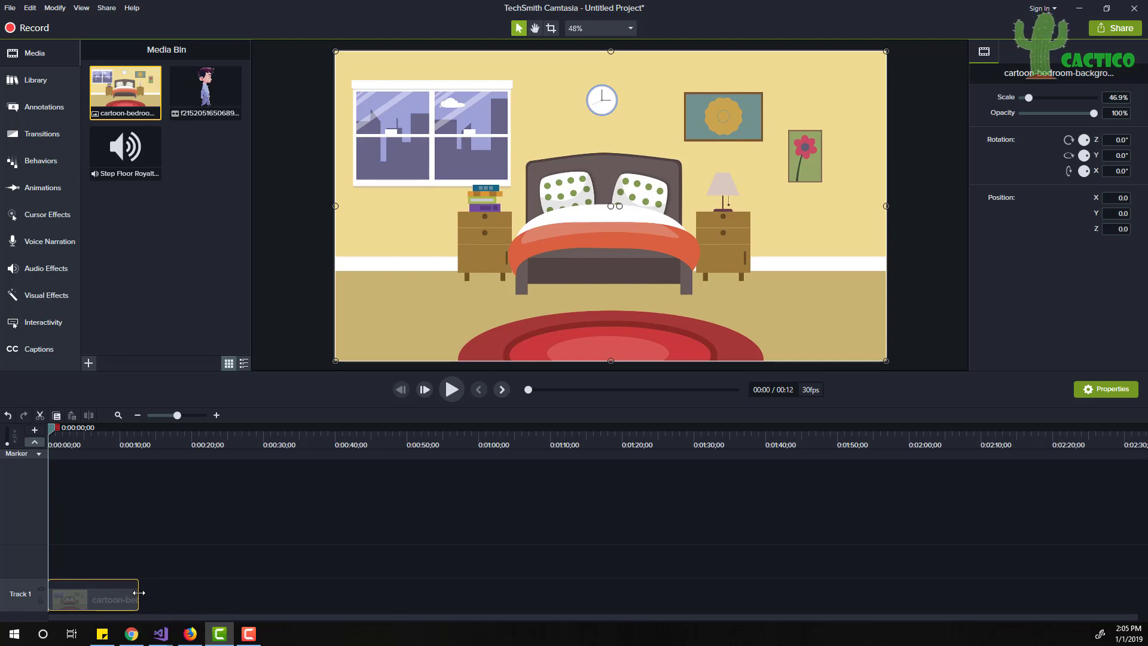
{"action": "left_click_drag", "start_coordinate": [220, 87], "coordinate": [42, 566]}
{"action": "left_click_drag", "start_coordinate": [613, 228], "coordinate": [369, 335]}
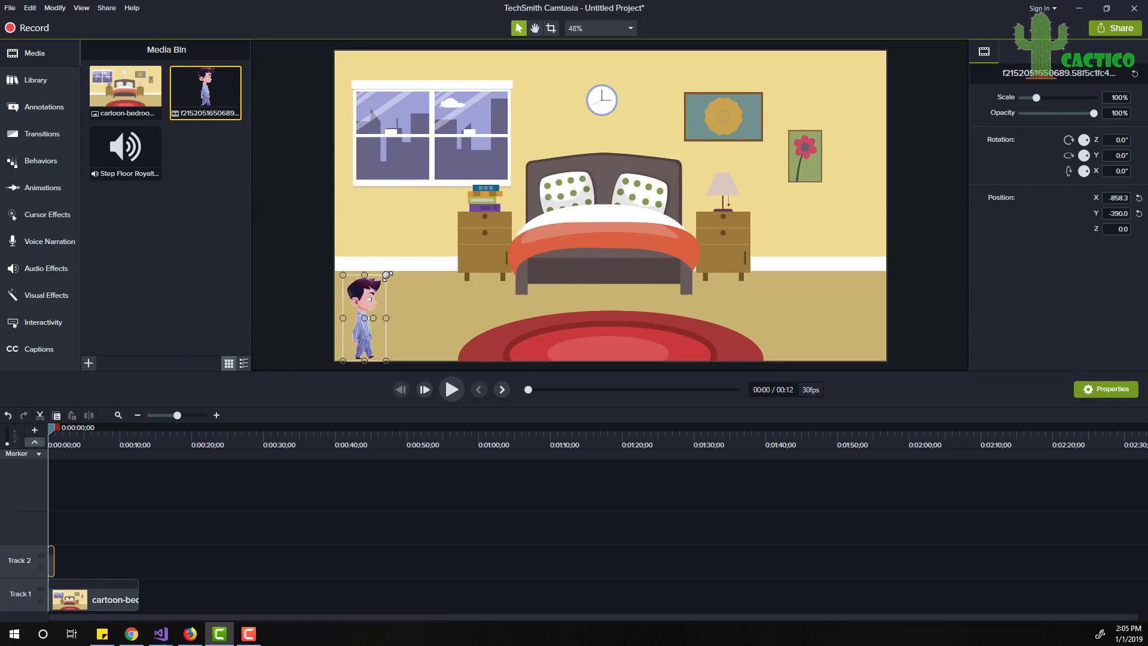
{"action": "left_click_drag", "start_coordinate": [387, 275], "coordinate": [424, 234]}
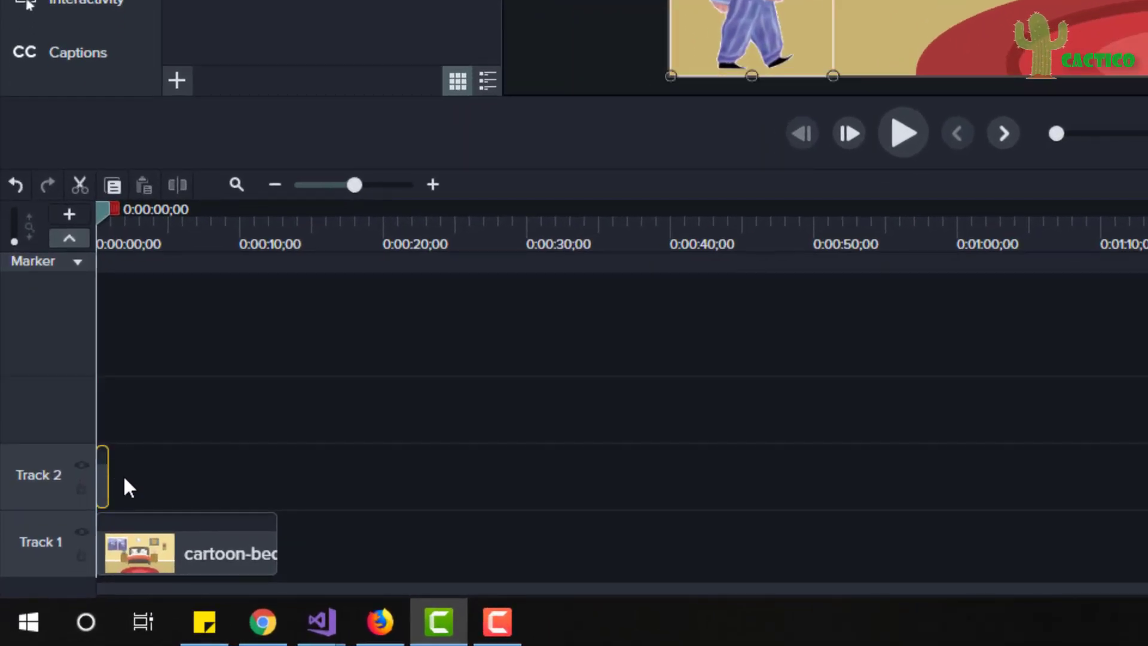
Step: Paste about fifteen back-to-back copies of the boy clip on Track 2, reaching roughly 14 seconds
{"action": "left_click_drag", "start_coordinate": [252, 470], "coordinate": [172, 432]}
{"action": "left_click_drag", "start_coordinate": [105, 407], "coordinate": [94, 509]}
{"action": "key", "text": "ctrl+c"}
{"action": "key", "text": "ctrl+v"}
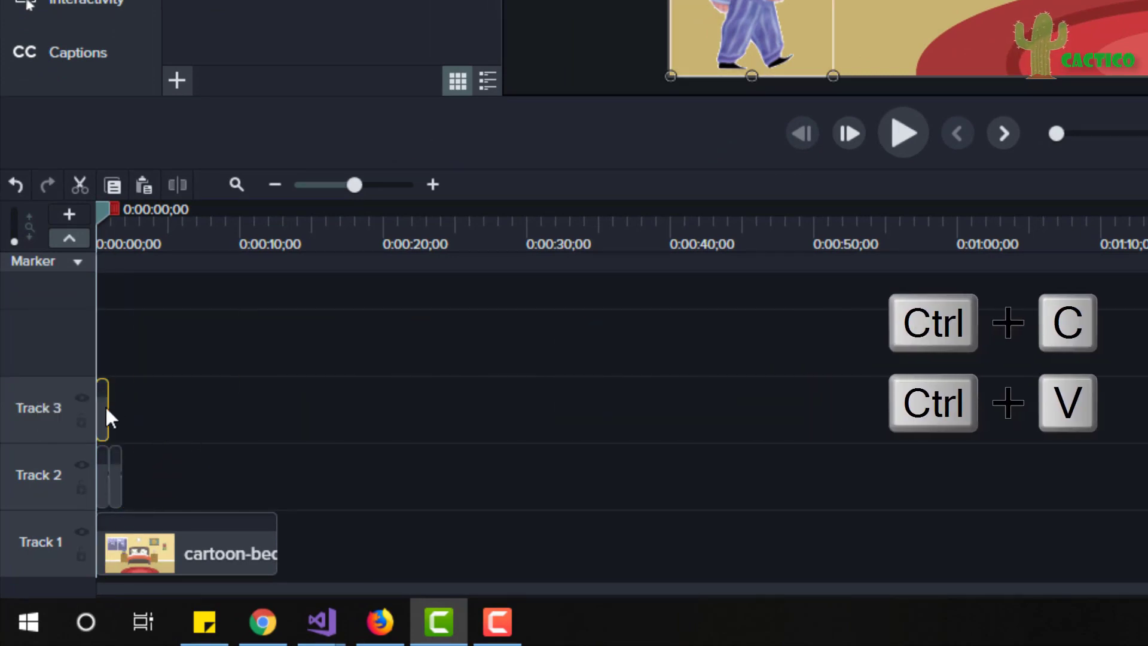
{"action": "left_click_drag", "start_coordinate": [108, 415], "coordinate": [99, 489]}
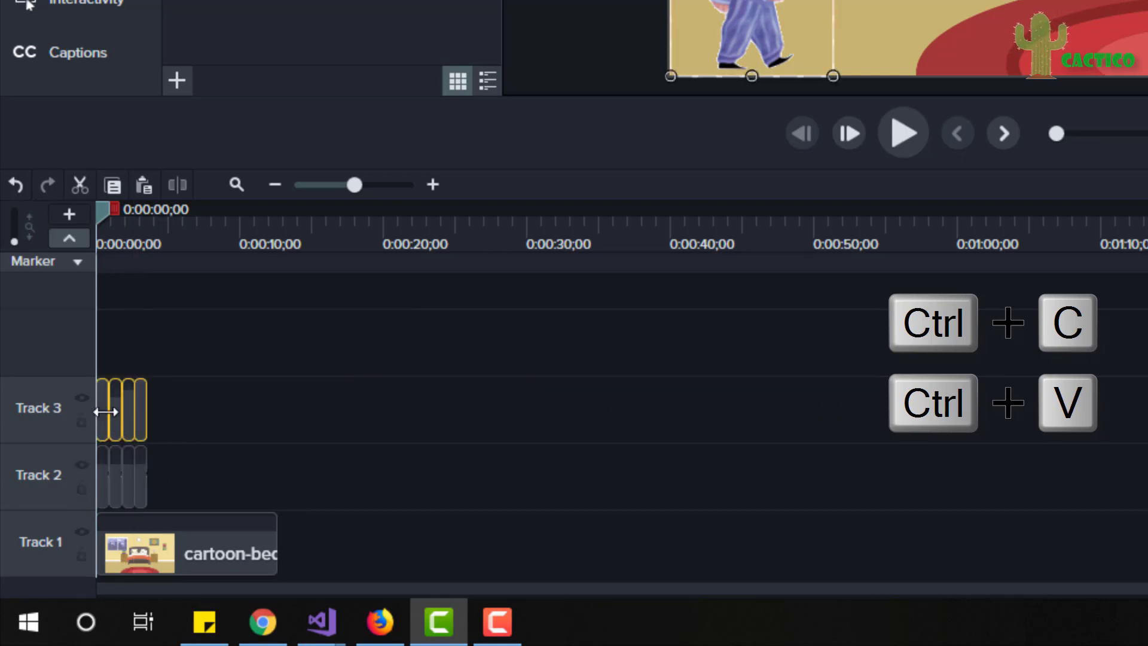
{"action": "left_click_drag", "start_coordinate": [105, 412], "coordinate": [97, 488]}
{"action": "key", "text": "ctrl+v"}
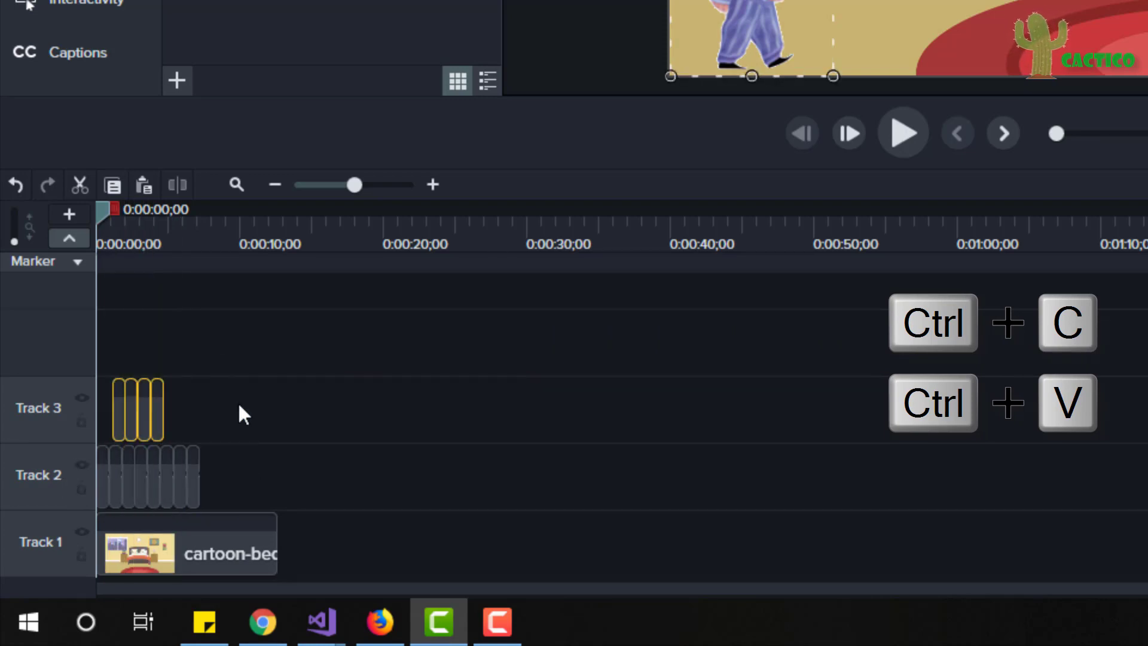
{"action": "left_click_drag", "start_coordinate": [242, 413], "coordinate": [178, 478]}
{"action": "key", "text": "ctrl+v"}
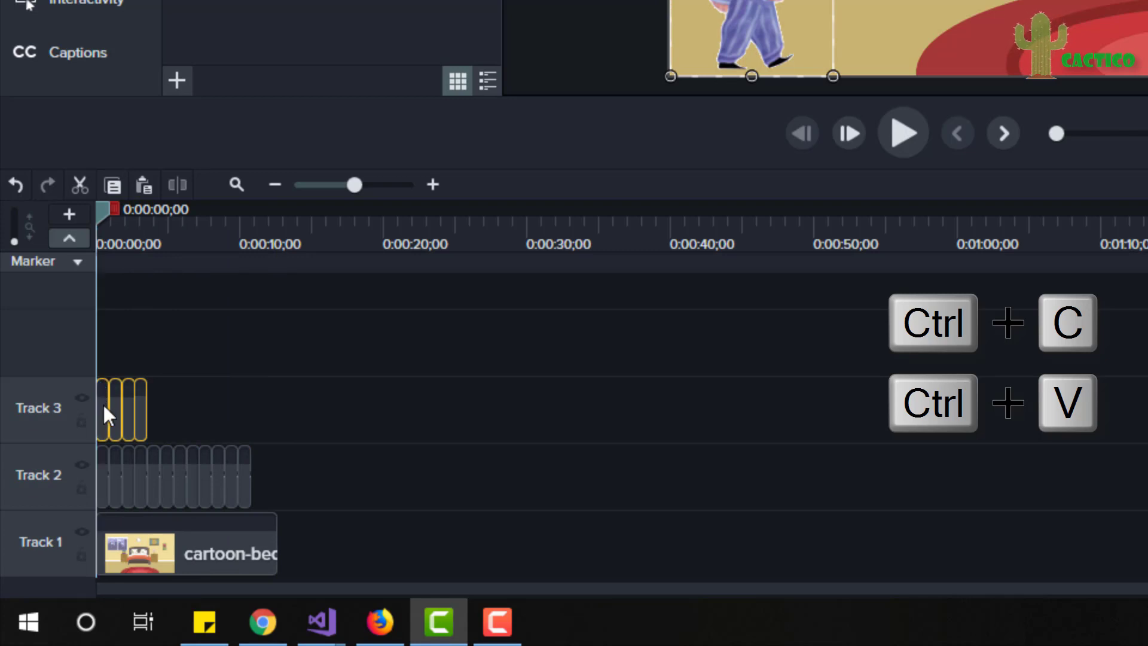
{"action": "left_click_drag", "start_coordinate": [103, 405], "coordinate": [257, 486]}
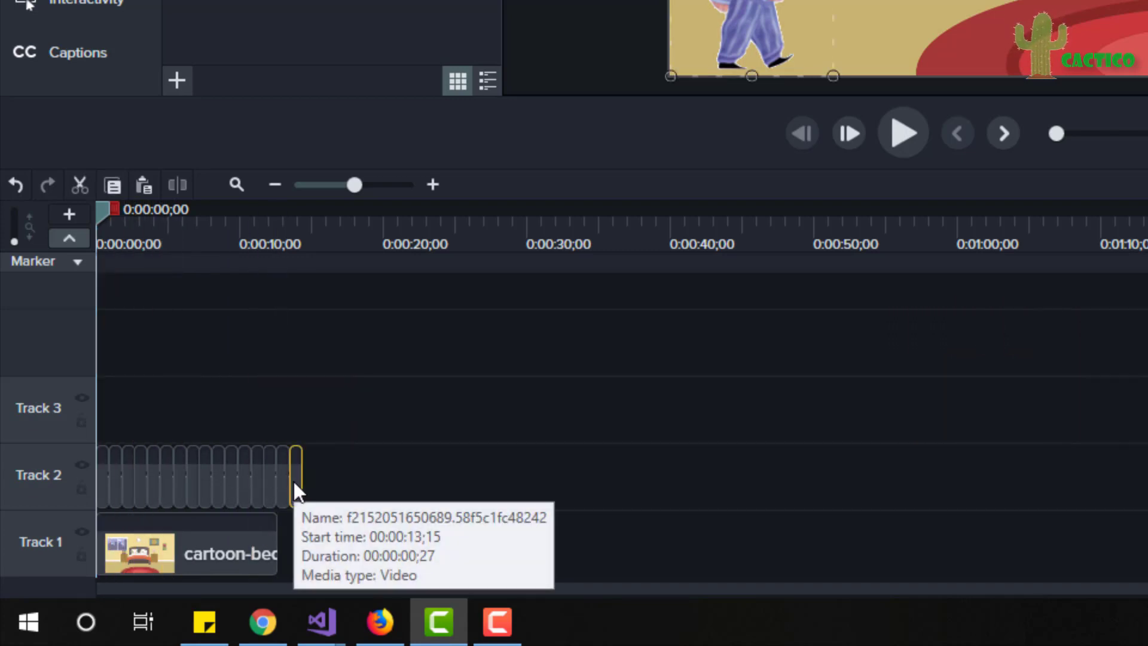
{"action": "key", "text": "ctrl+F9"}
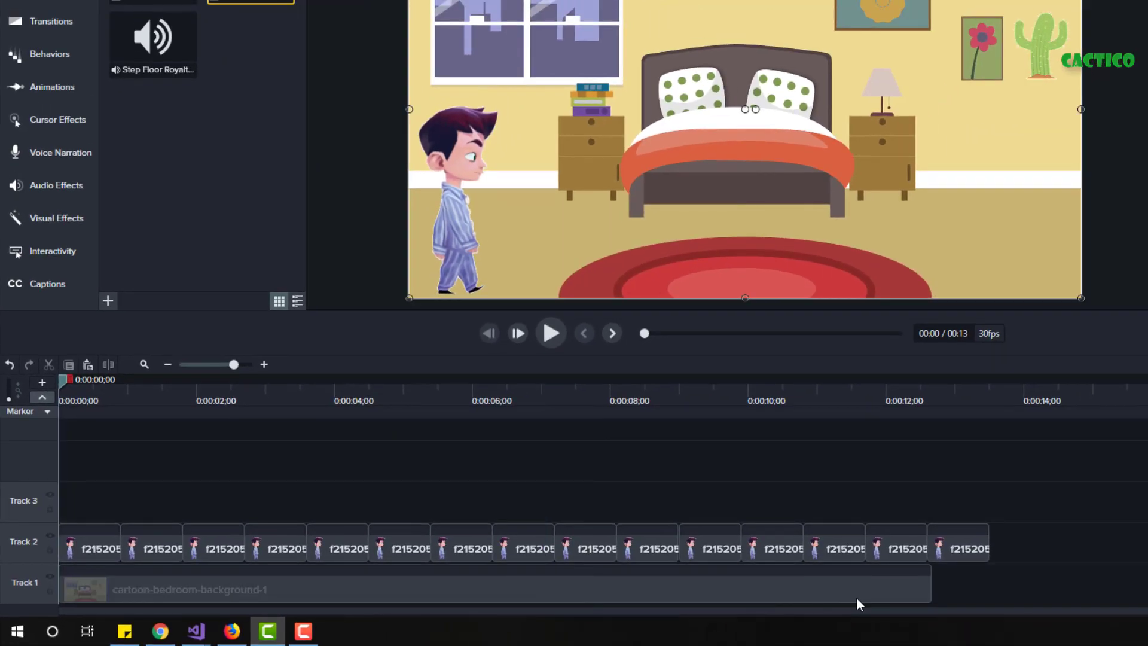
Step: Extend the bedroom background clip to end with the last boy clip on Track 2
{"action": "left_click", "coordinate": [1032, 582]}
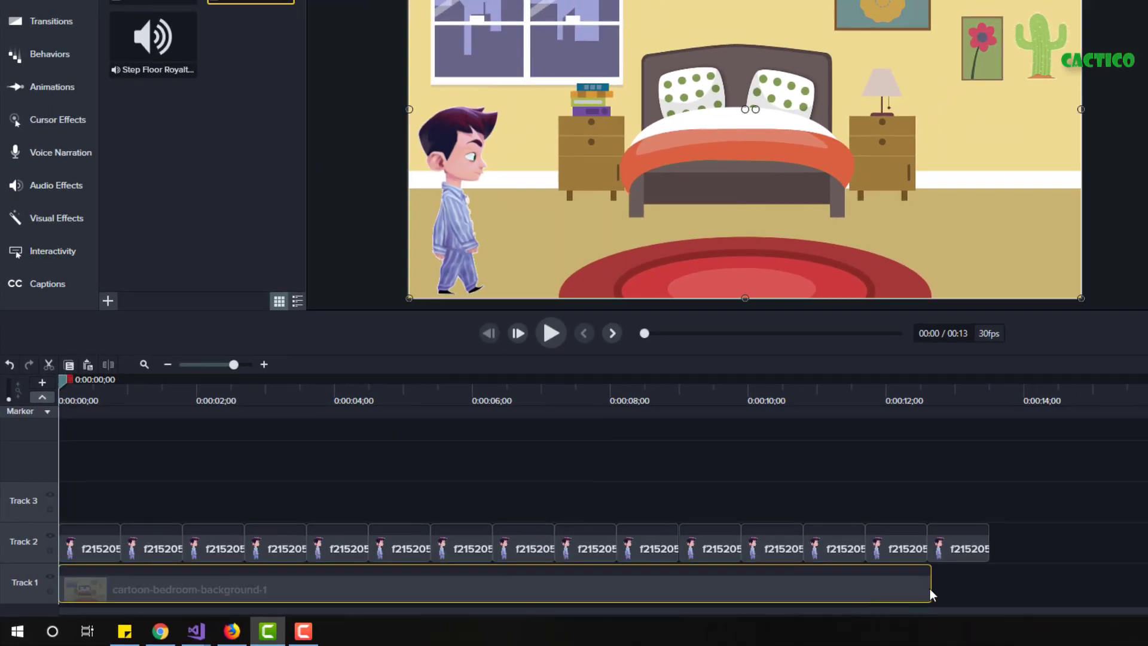
{"action": "left_click_drag", "start_coordinate": [931, 588], "coordinate": [963, 587]}
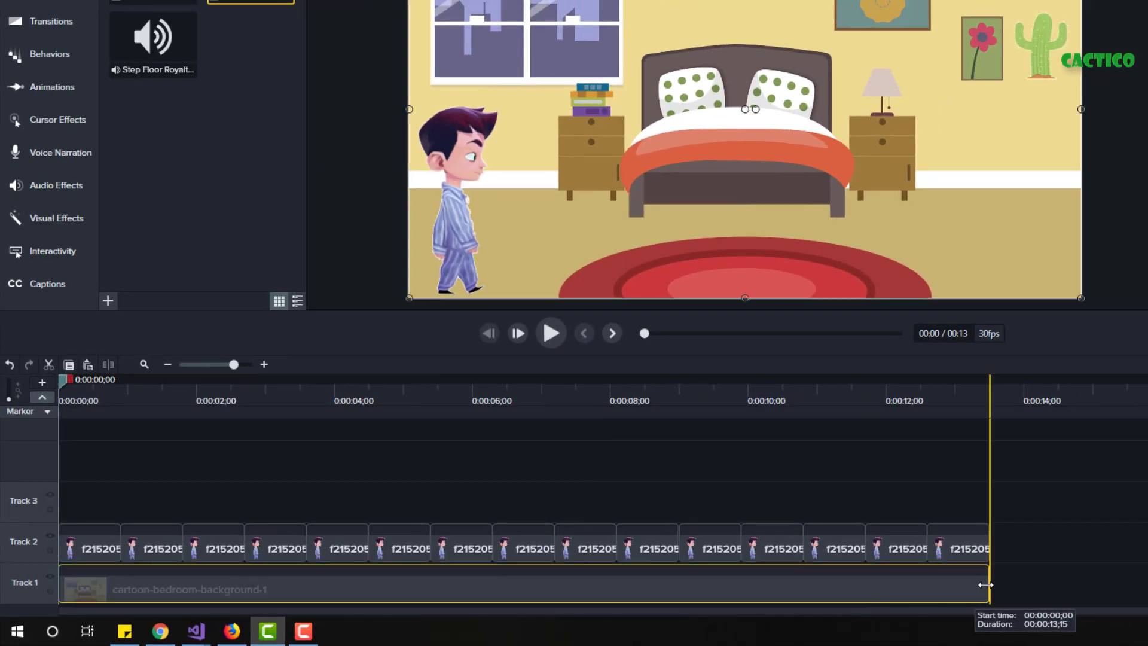
{"action": "left_click", "coordinate": [1124, 513]}
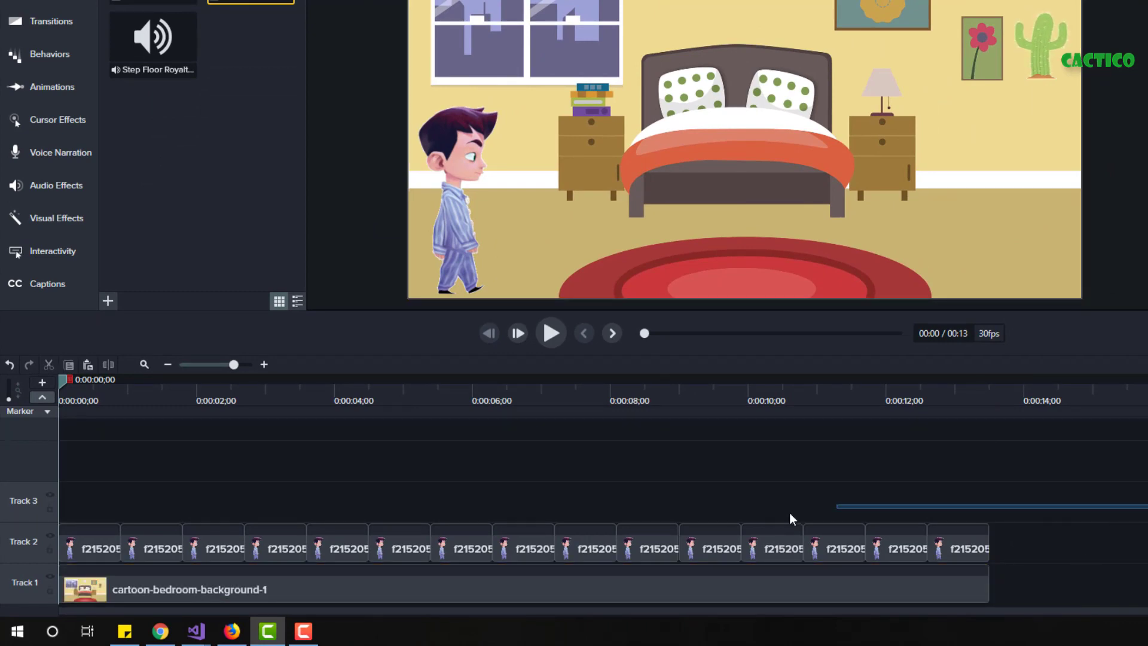
Step: Stitch all the Track 2 boy clips into one continuous clip with Stitch Selected Media
{"action": "left_click", "coordinate": [47, 535]}
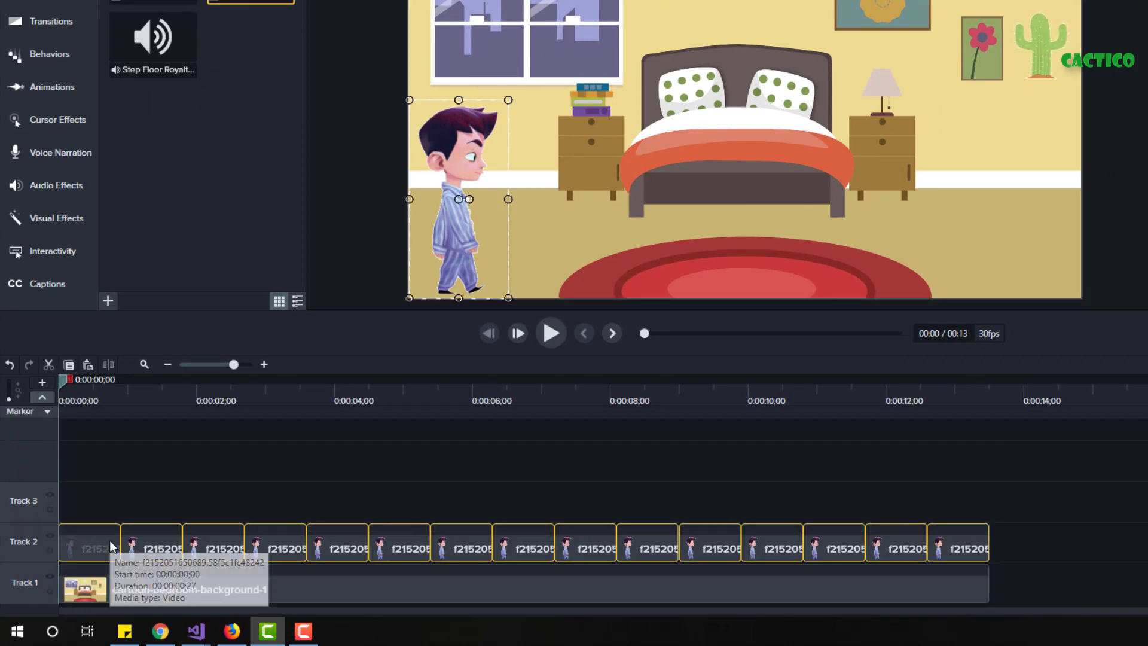
{"action": "right_click", "coordinate": [109, 540]}
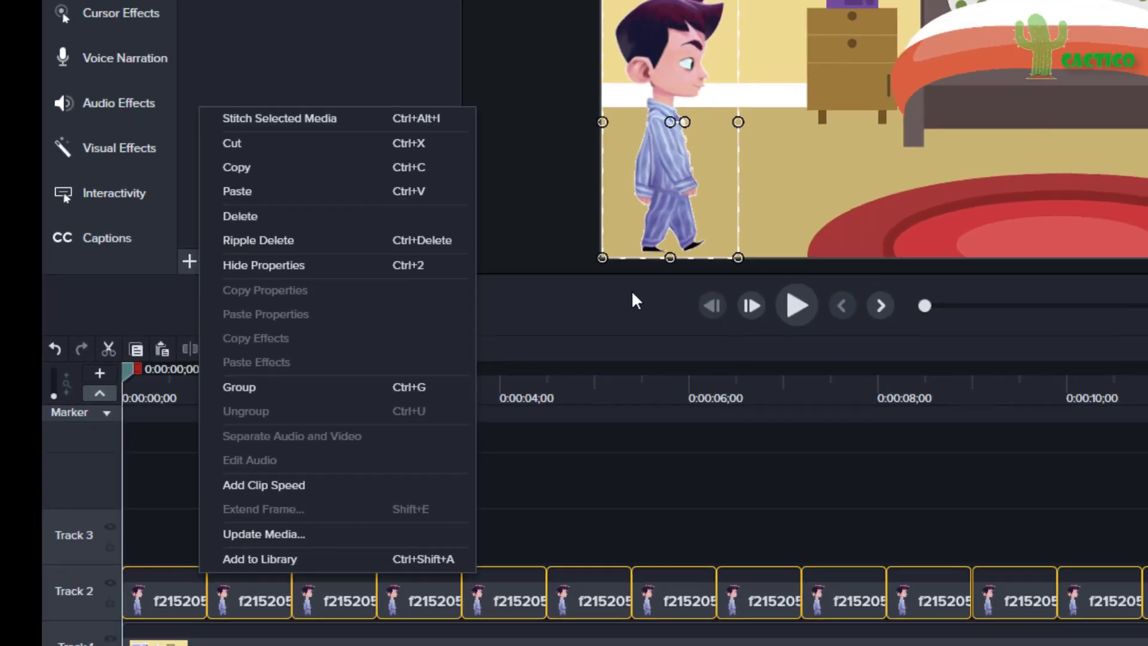
{"action": "left_click", "coordinate": [432, 47]}
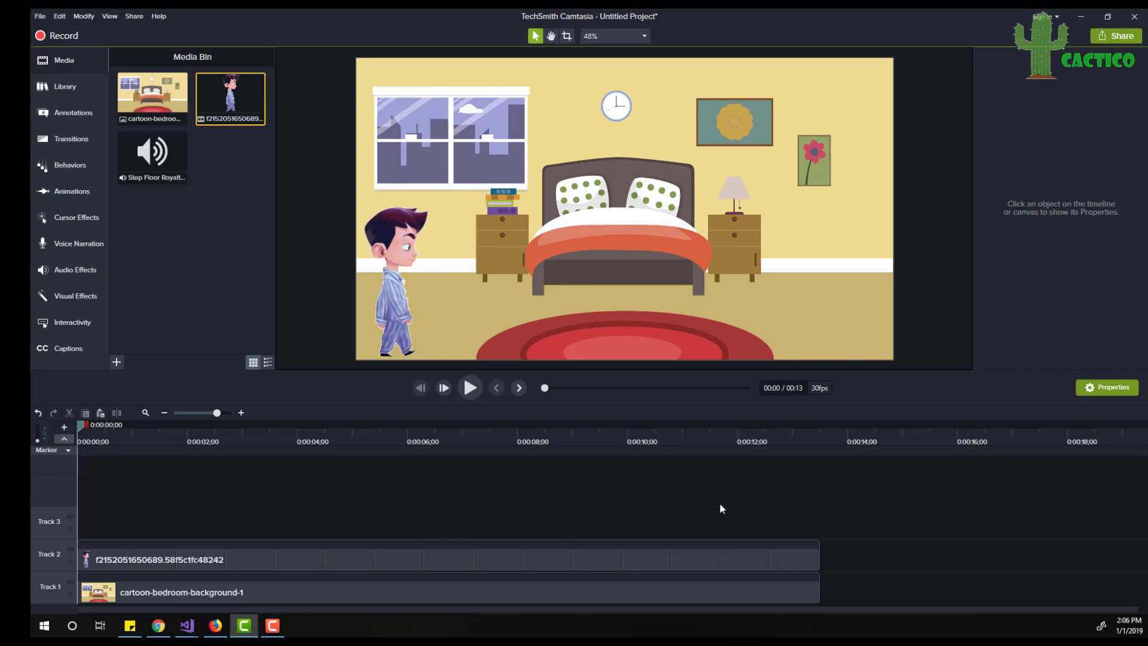
Step: Start the boy partly off the left canvas edge and add a Custom animation across nearly the whole clip
{"action": "left_click", "coordinate": [398, 312]}
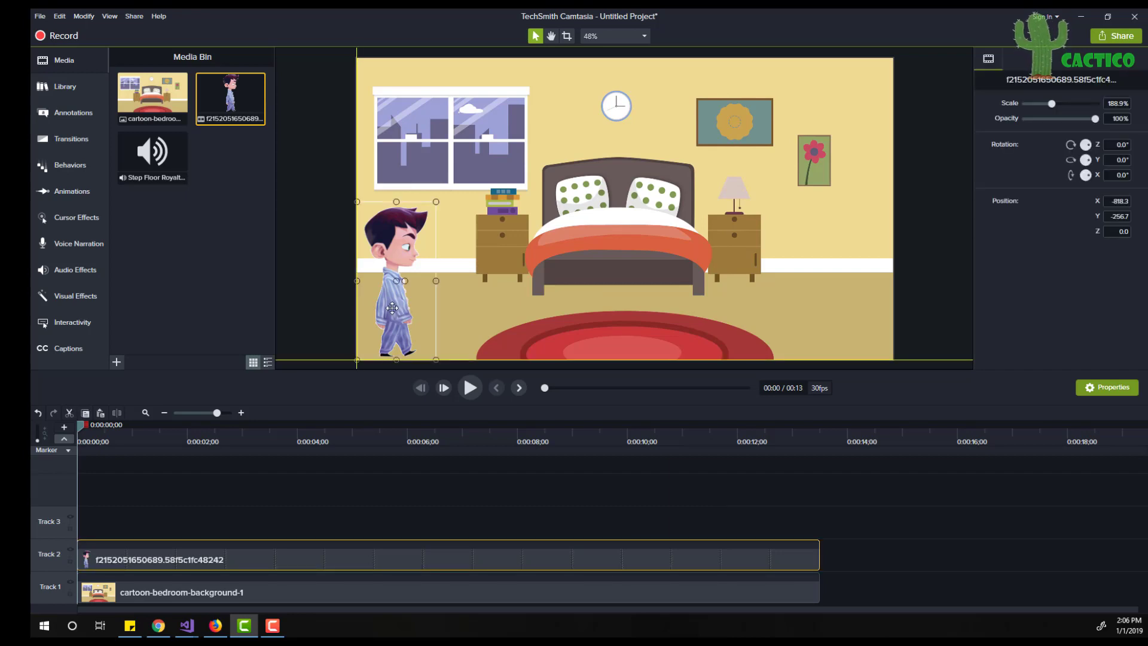
{"action": "left_click_drag", "start_coordinate": [392, 308], "coordinate": [328, 305]}
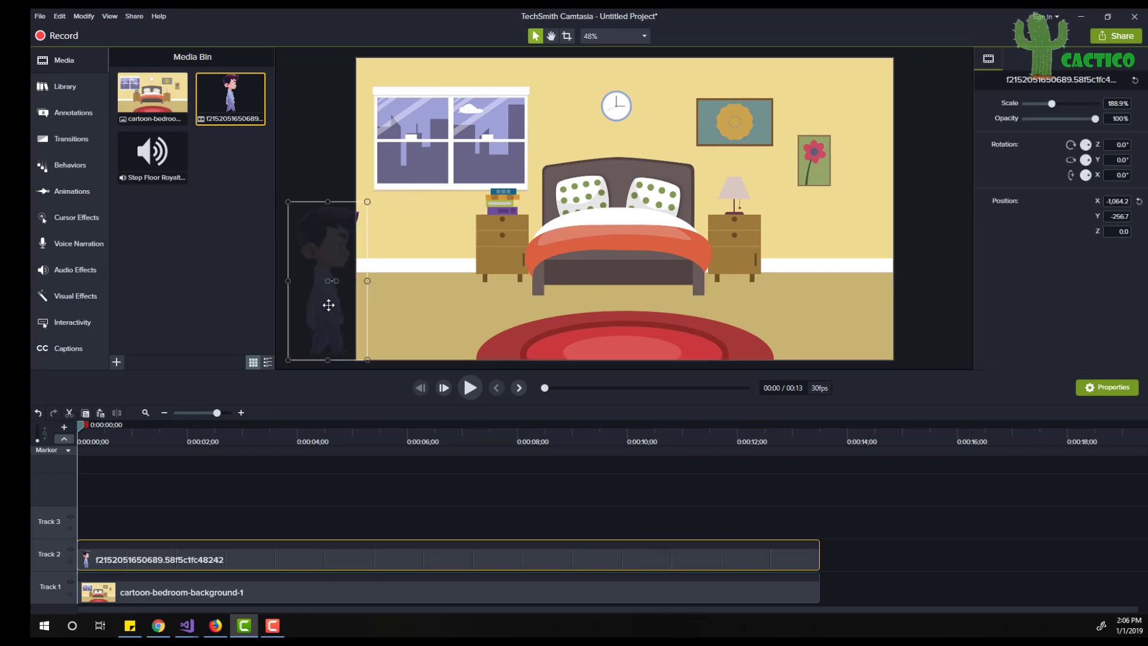
{"action": "left_click", "coordinate": [64, 190]}
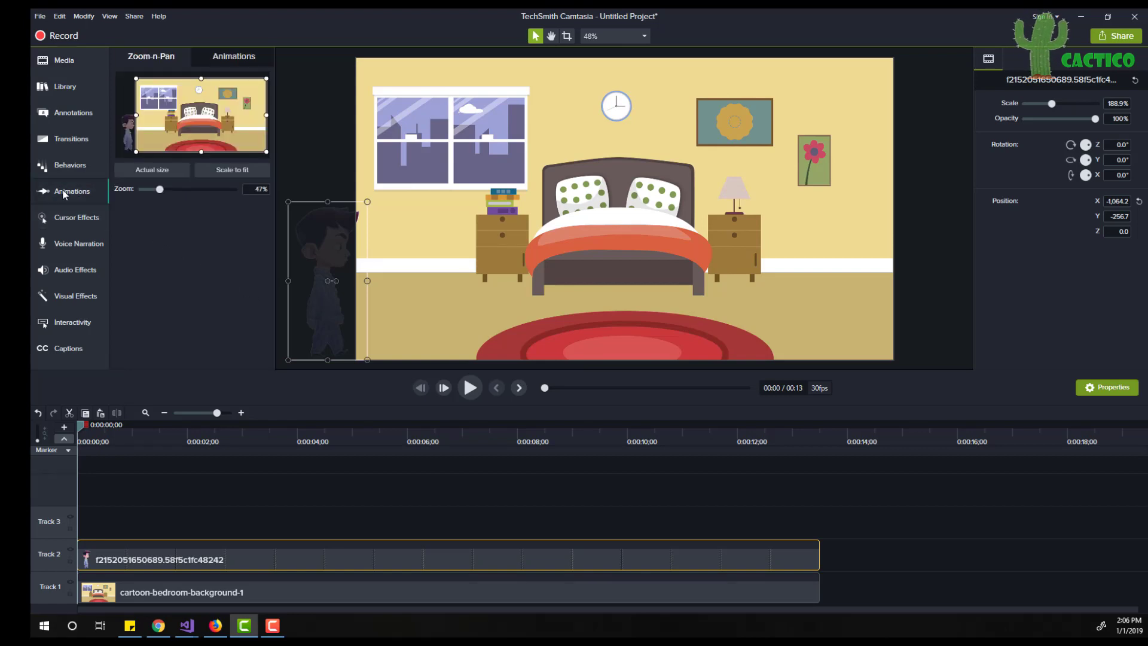
{"action": "left_click", "coordinate": [227, 58]}
{"action": "left_click_drag", "start_coordinate": [151, 100], "coordinate": [139, 547]}
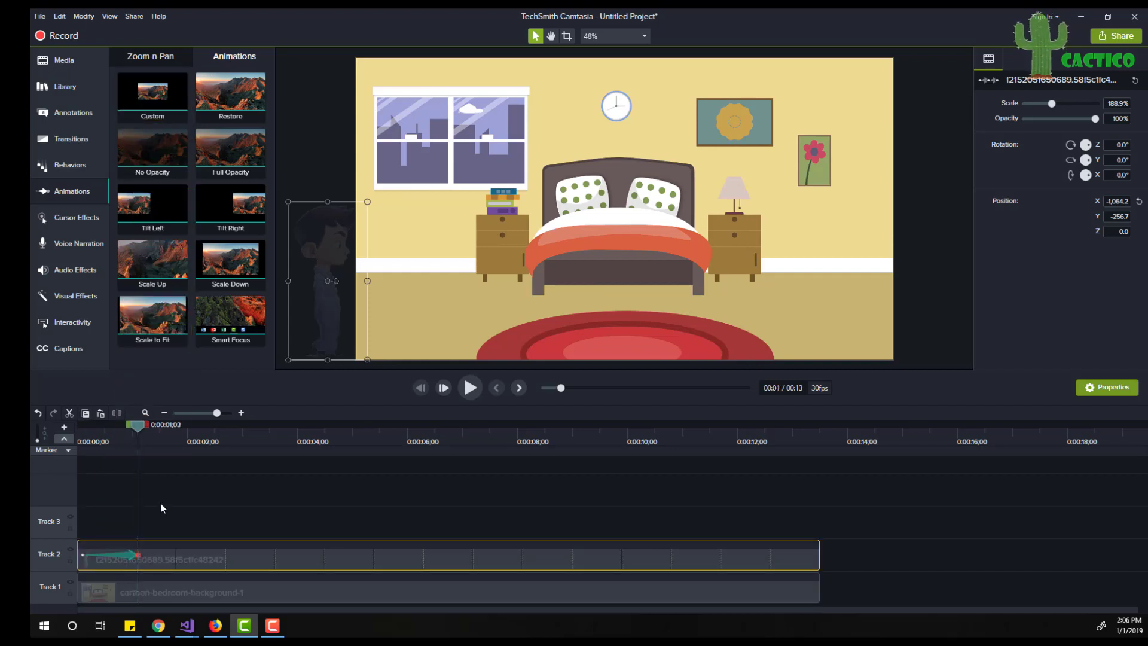
{"action": "left_click", "coordinate": [120, 555]}
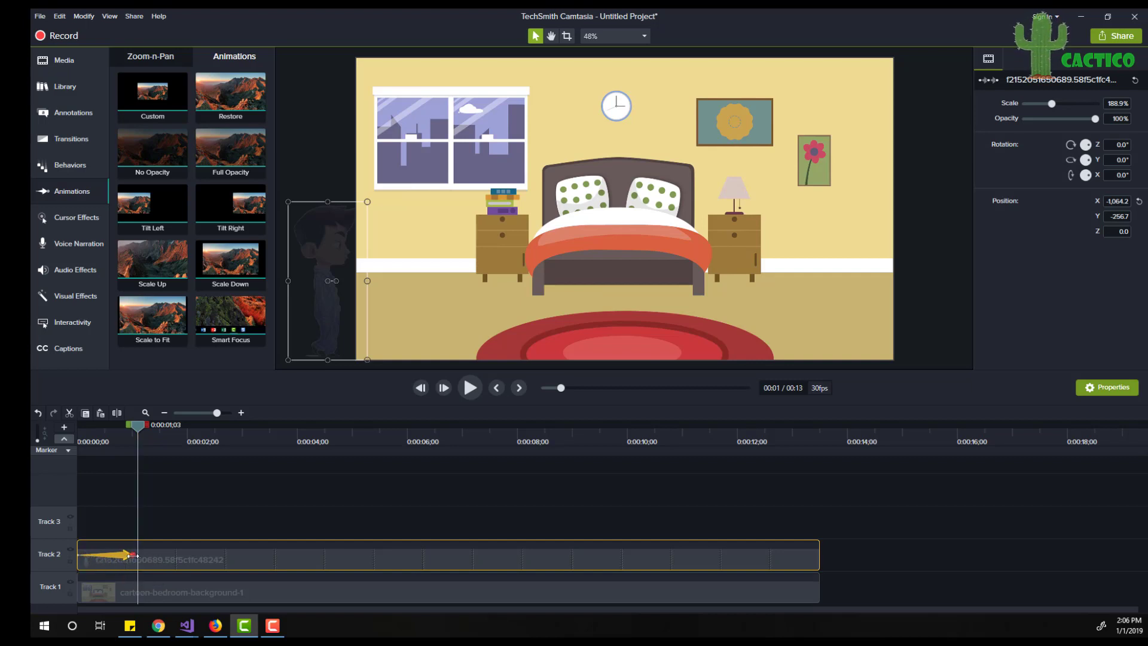
{"action": "left_click_drag", "start_coordinate": [141, 556], "coordinate": [823, 564]}
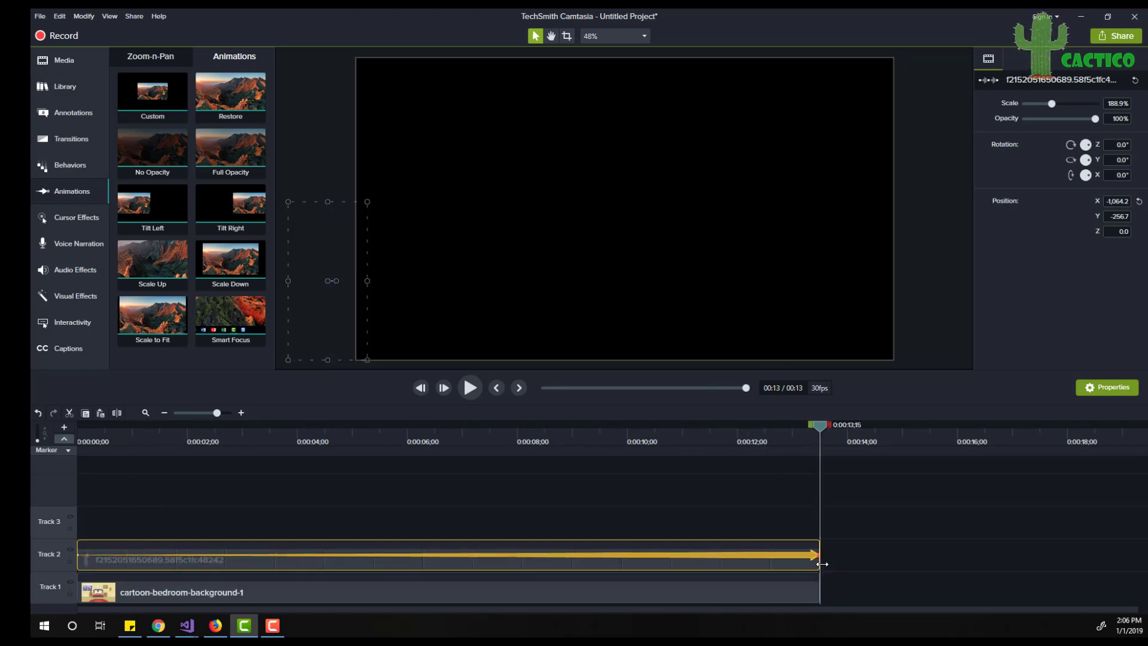
Step: Set the boy's animation end position past the right canvas edge and replay from the start
{"action": "left_click_drag", "start_coordinate": [321, 250], "coordinate": [893, 251]}
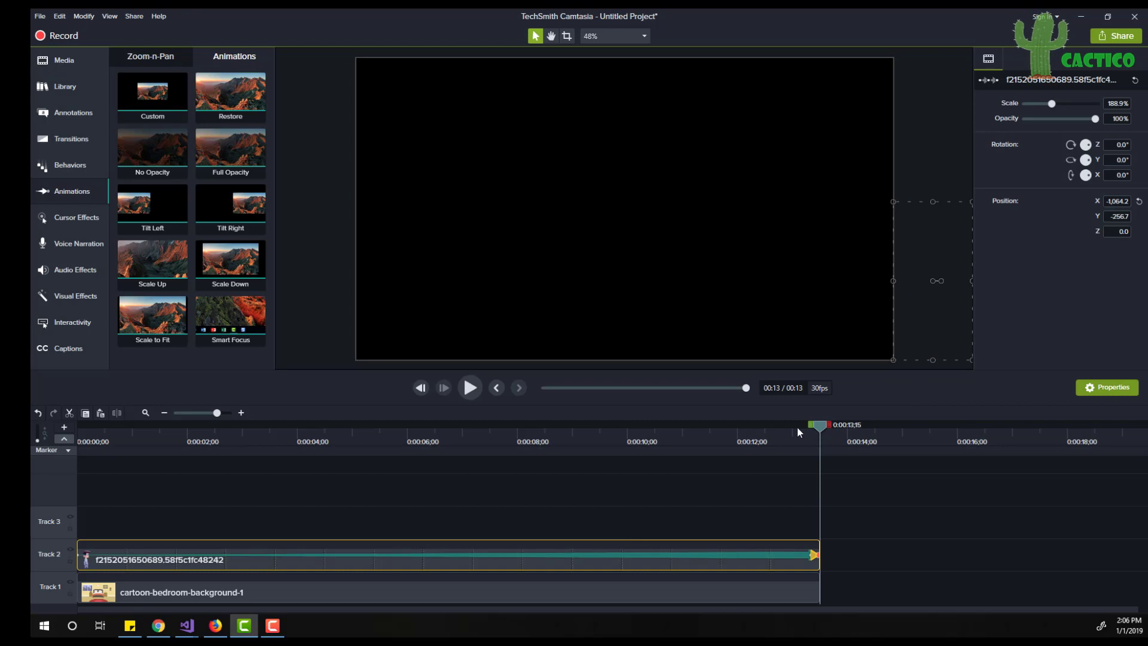
{"action": "left_click_drag", "start_coordinate": [798, 432], "coordinate": [66, 454]}
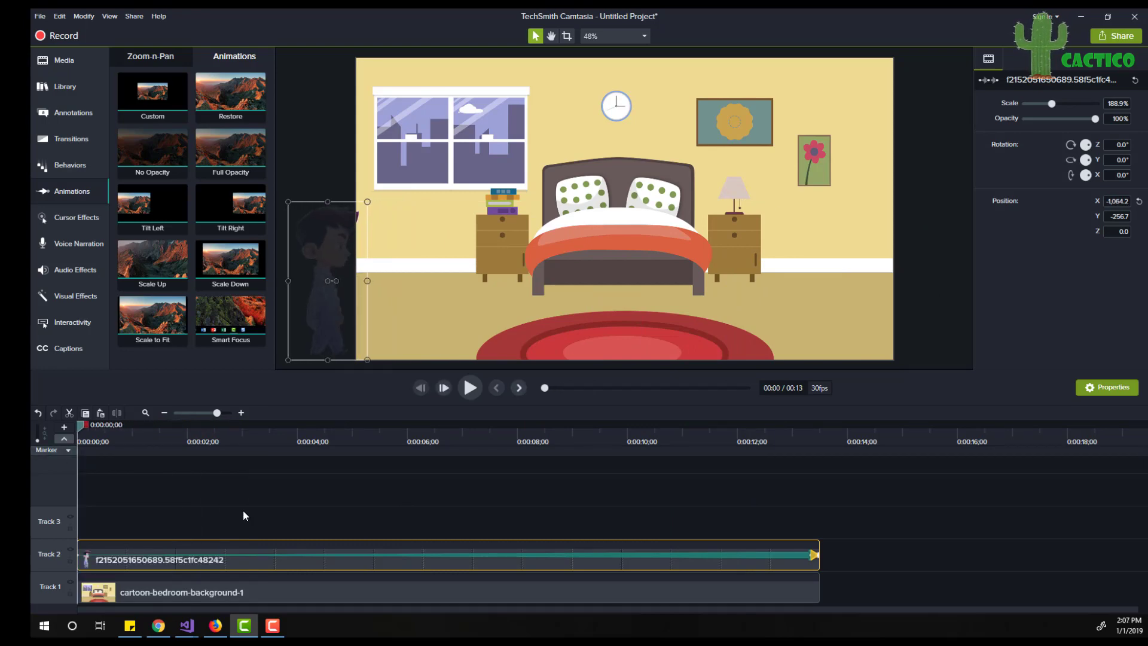
{"action": "left_click", "coordinate": [470, 388]}
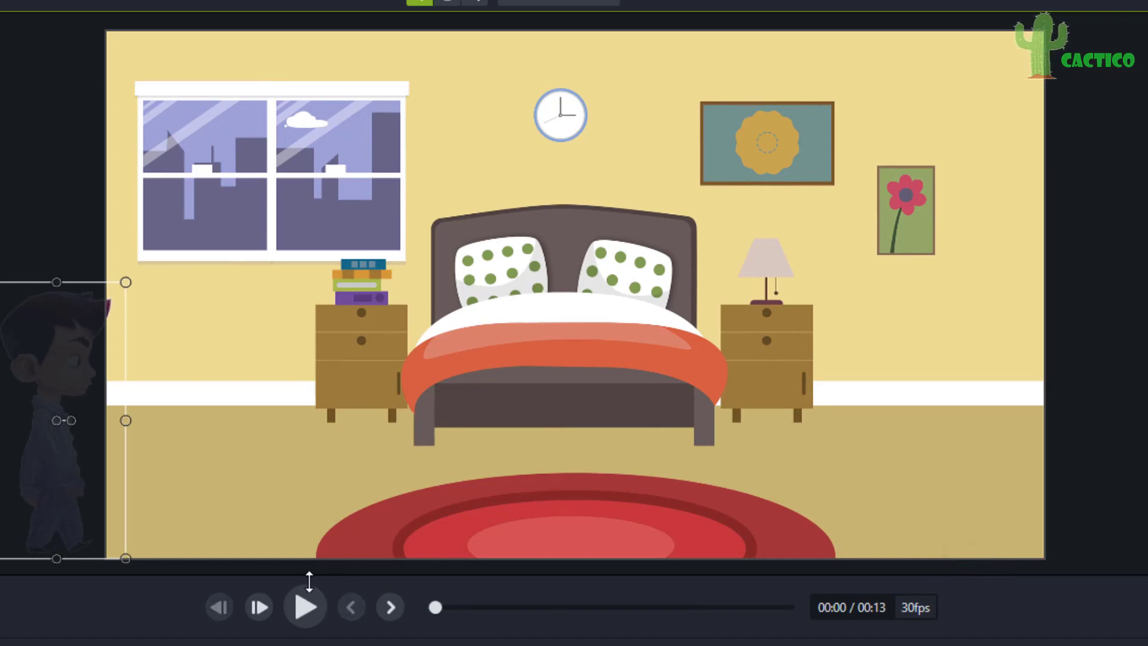
Step: Switch the boy's walk animation to Linear easing and rewind the playhead to 0:00
{"action": "key", "text": "space"}
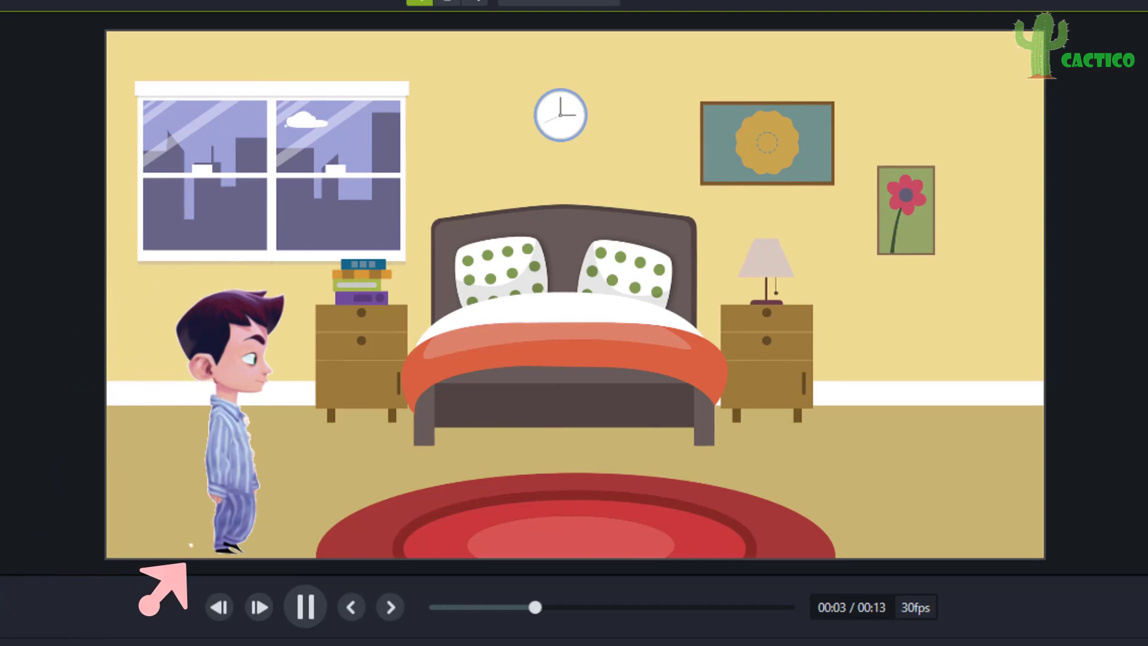
{"action": "left_click", "coordinate": [305, 607]}
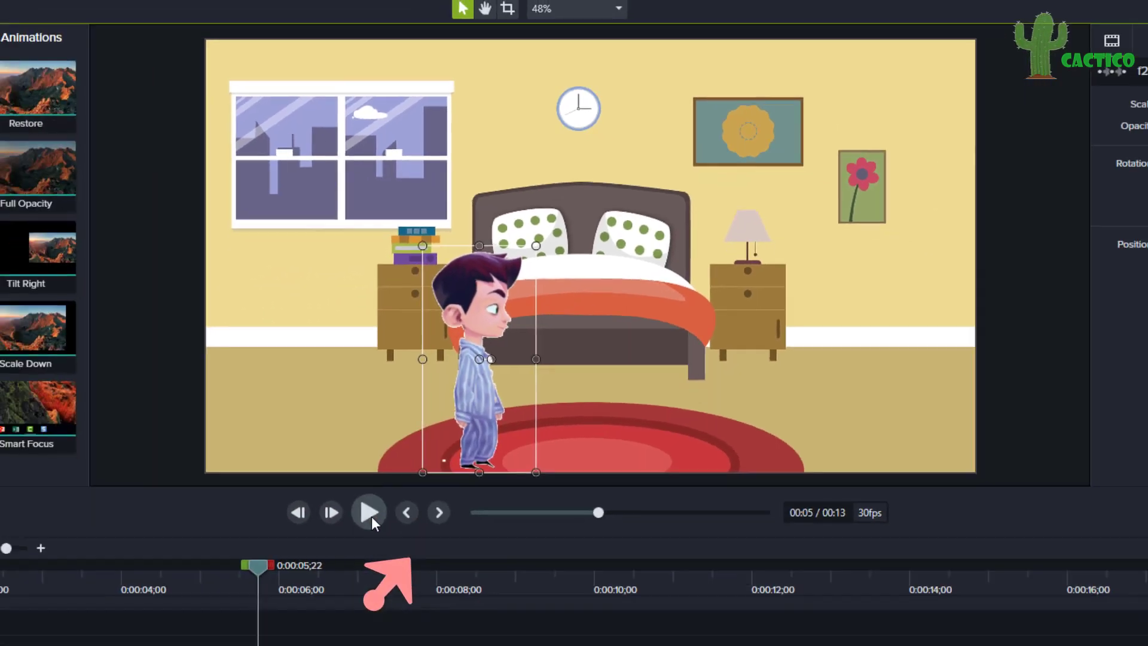
{"action": "right_click", "coordinate": [519, 559]}
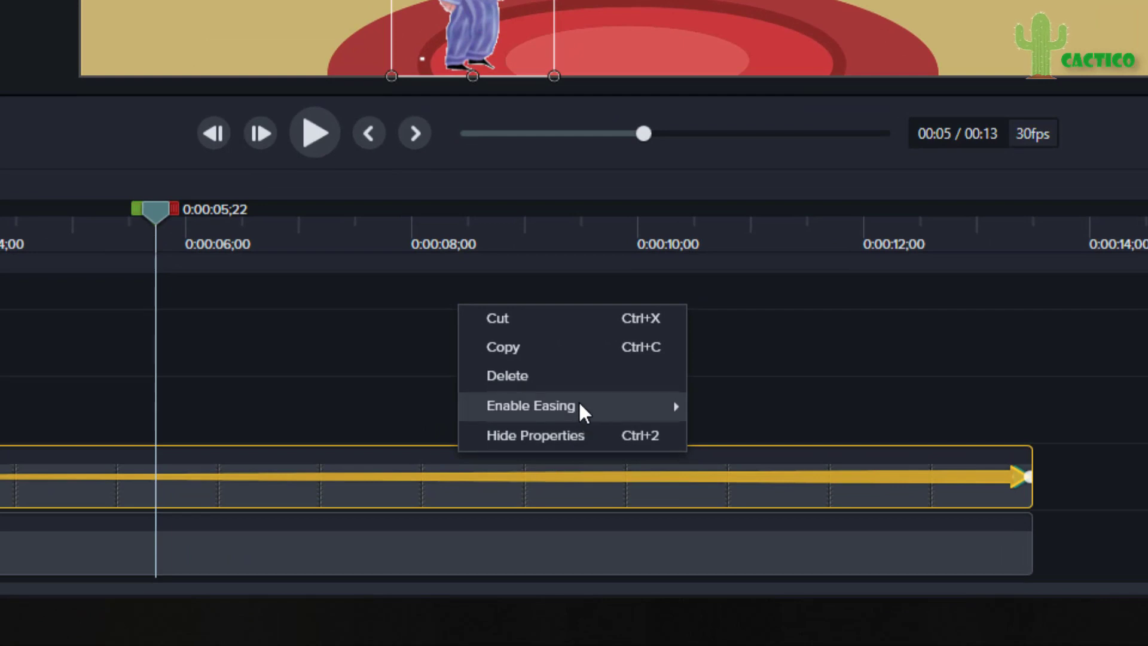
{"action": "mouse_move", "coordinate": [582, 452]}
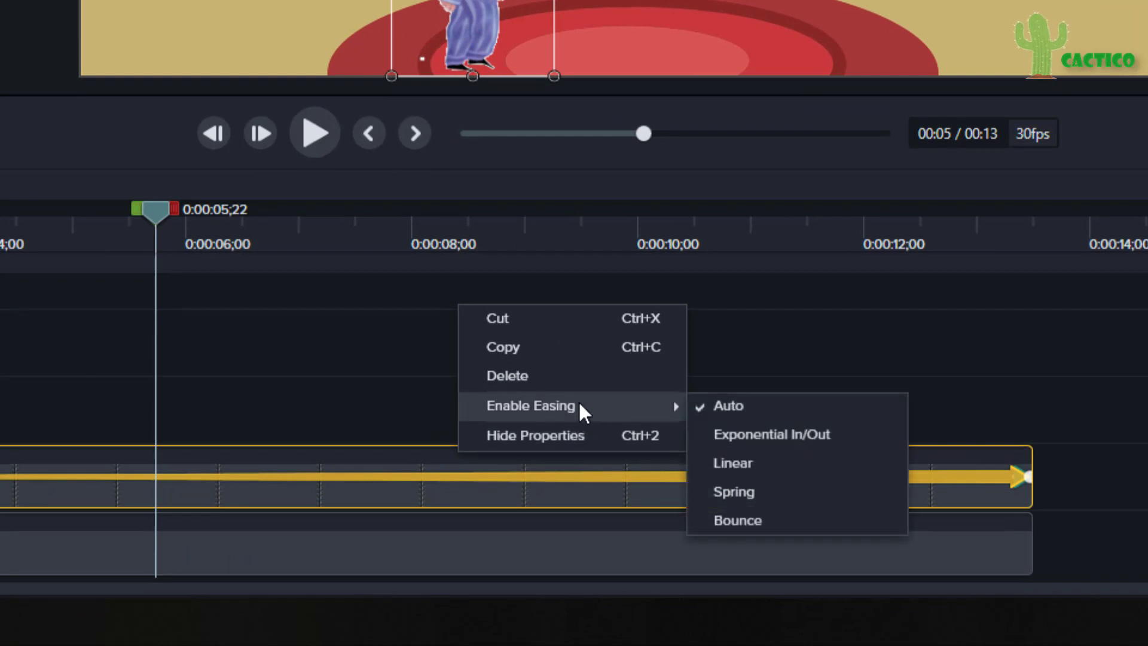
{"action": "left_click", "coordinate": [789, 464]}
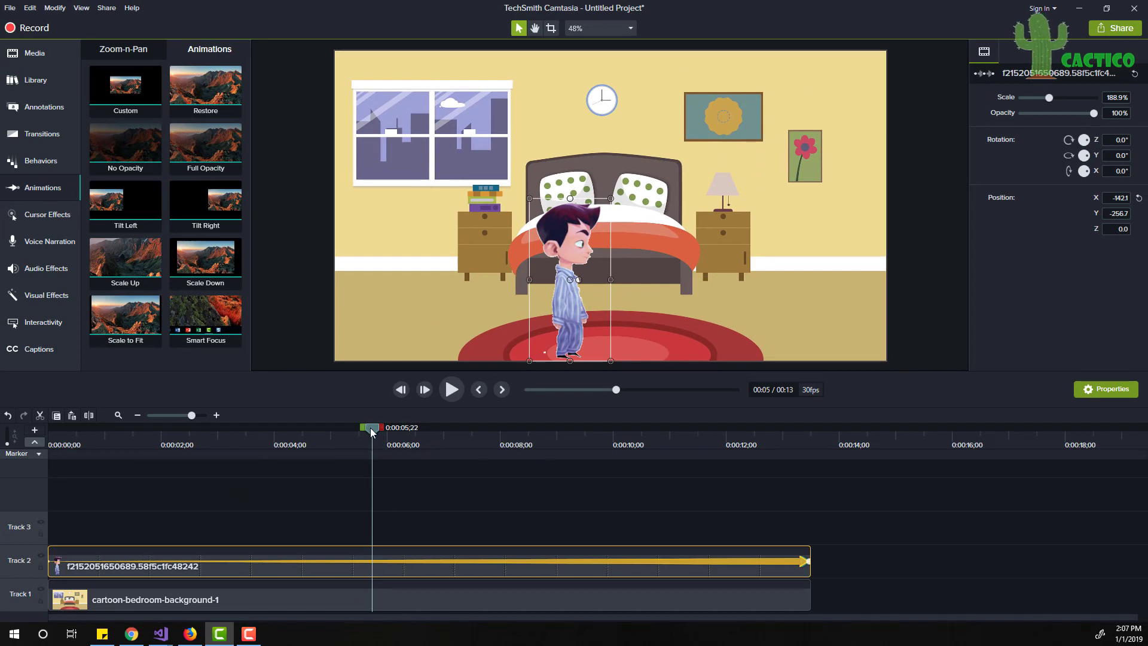
{"action": "left_click_drag", "start_coordinate": [371, 431], "coordinate": [49, 430]}
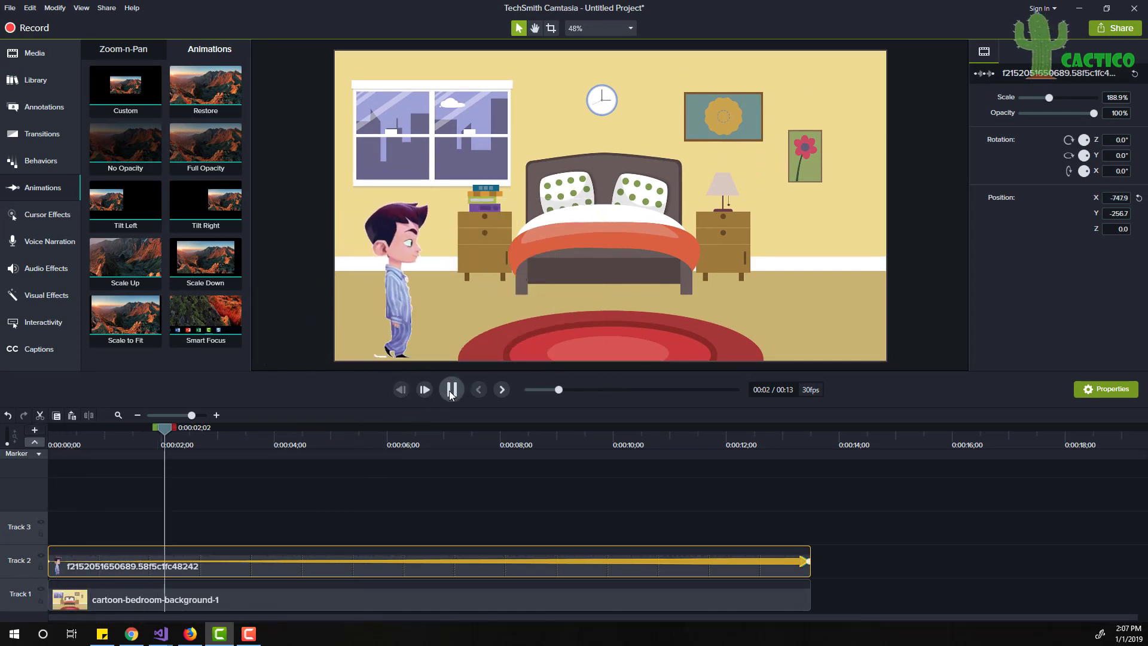
Step: Stop playback and add the Step Floor footstep audio to Track 3 at the project start
{"action": "left_click", "coordinate": [452, 389]}
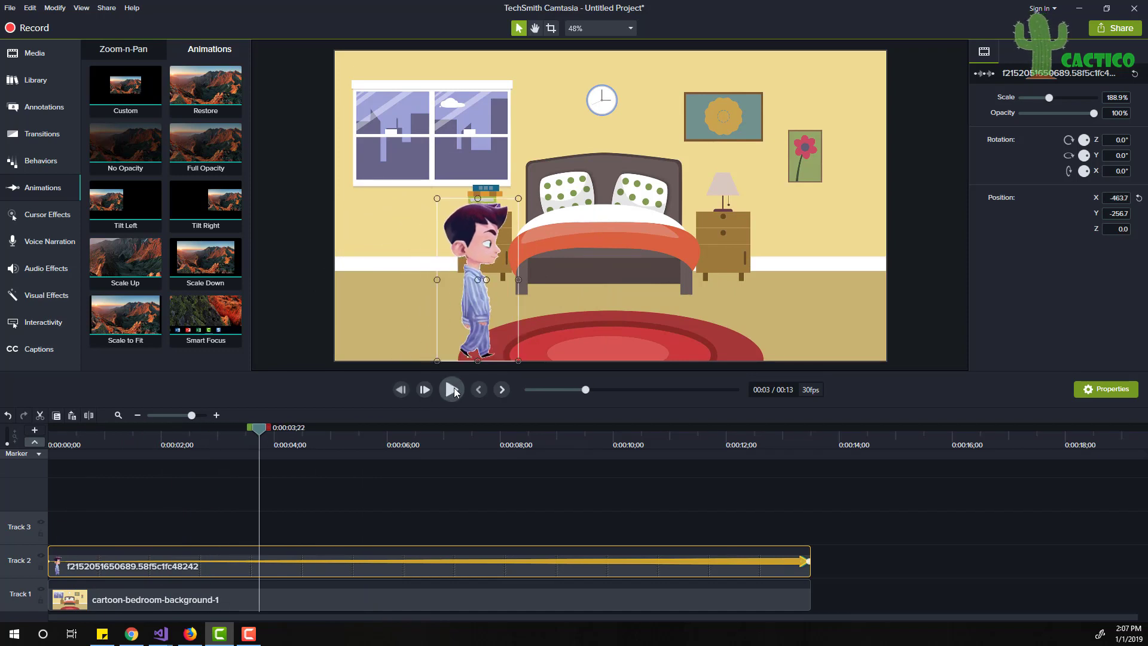
{"action": "left_click", "coordinate": [43, 55]}
{"action": "left_click_drag", "start_coordinate": [129, 150], "coordinate": [60, 537]}
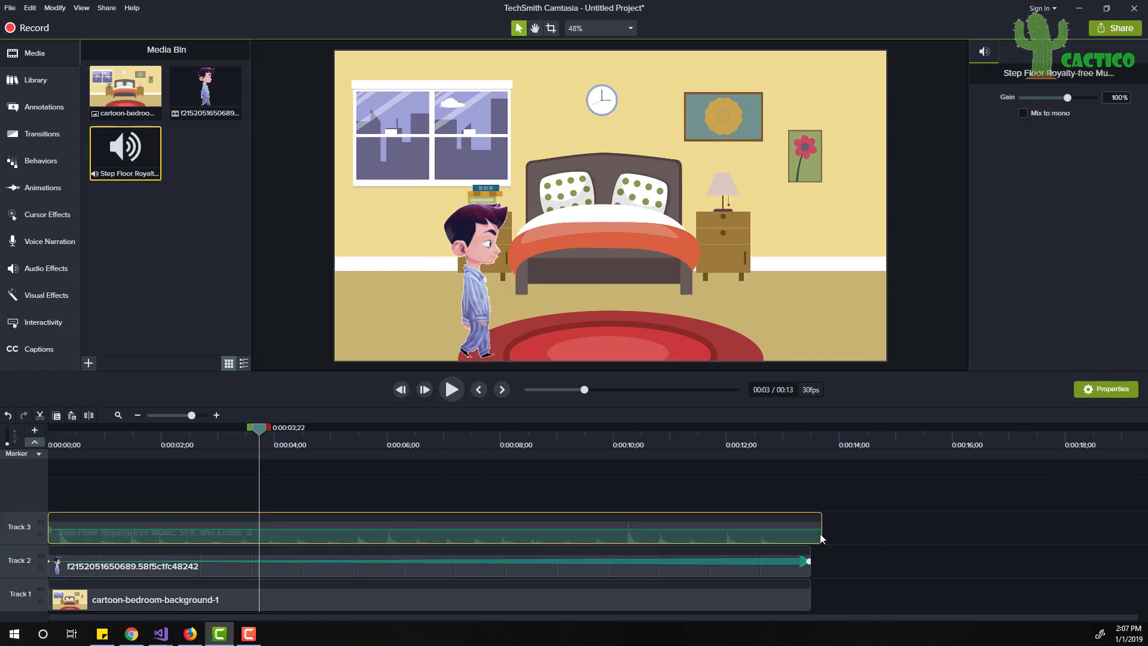
Step: Trim the footstep audio to end with the boy and bedroom clips, then rewind to the start
{"action": "left_click_drag", "start_coordinate": [813, 533], "coordinate": [812, 533]}
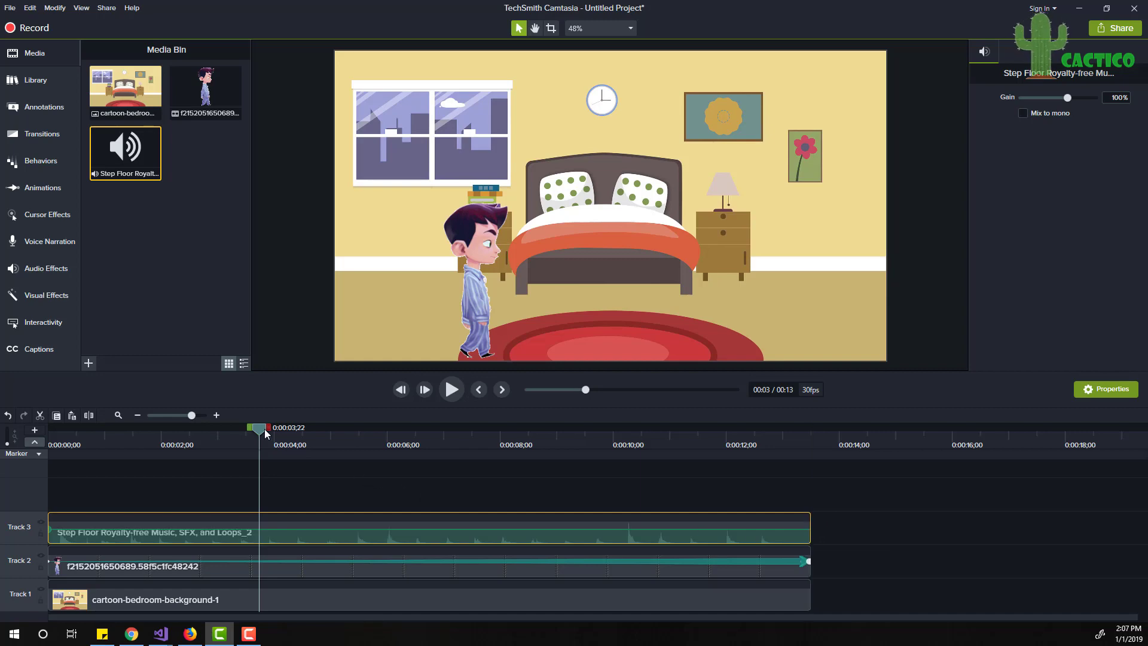
{"action": "left_click_drag", "start_coordinate": [266, 433], "coordinate": [12, 445]}
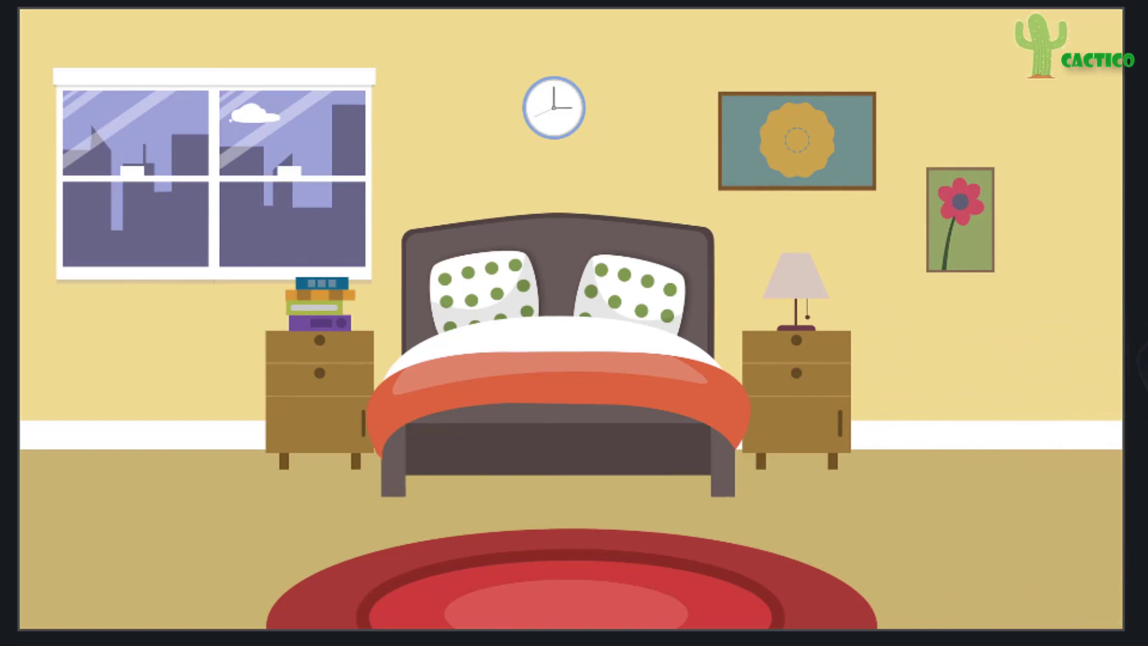
Step: Exit the full-screen preview with Esc to return to the editor
{"action": "key", "text": "Escape"}
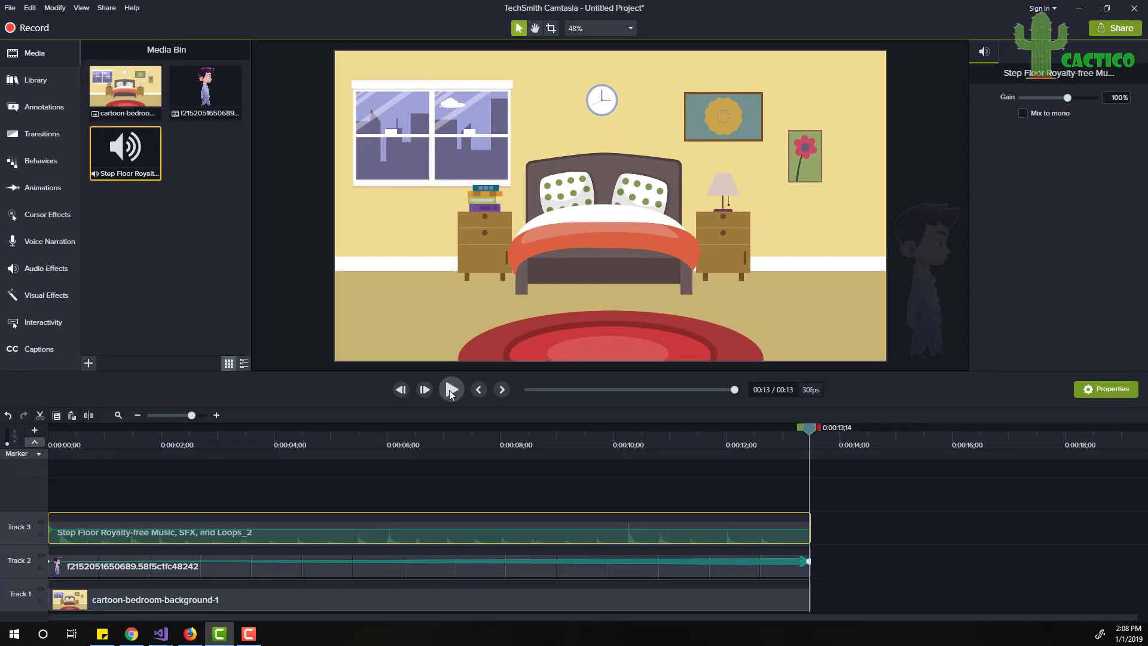